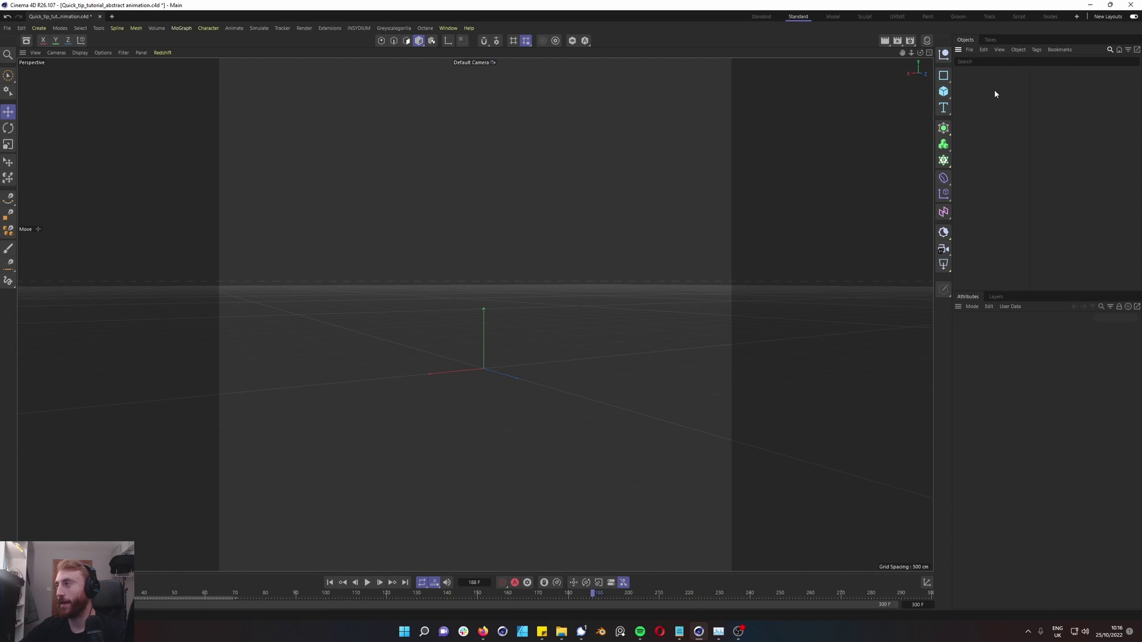
Create a default Flower spline from command search, zoom in on it and deselect it.
key(shift+c)
text(form)
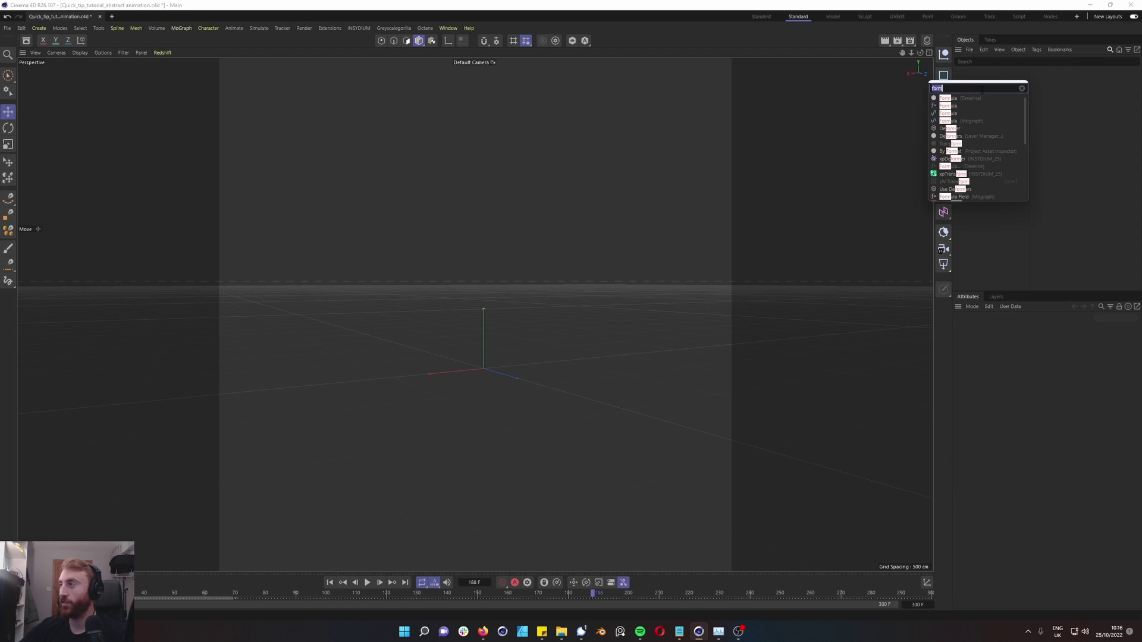
key(Return)
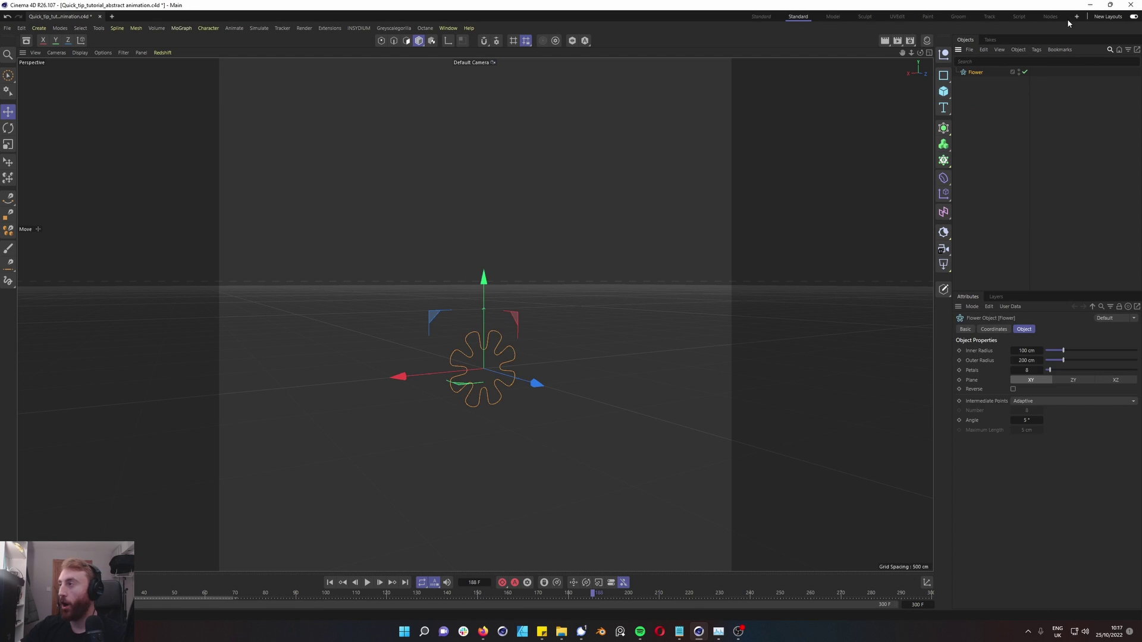
click(945, 76)
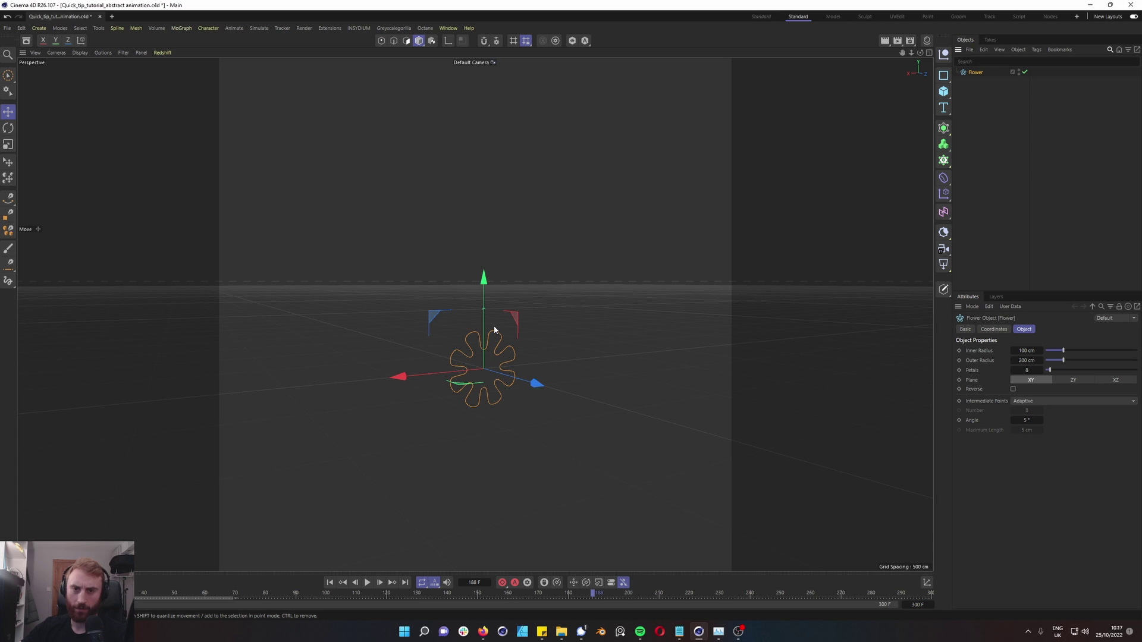
scroll(494, 326, up, 5)
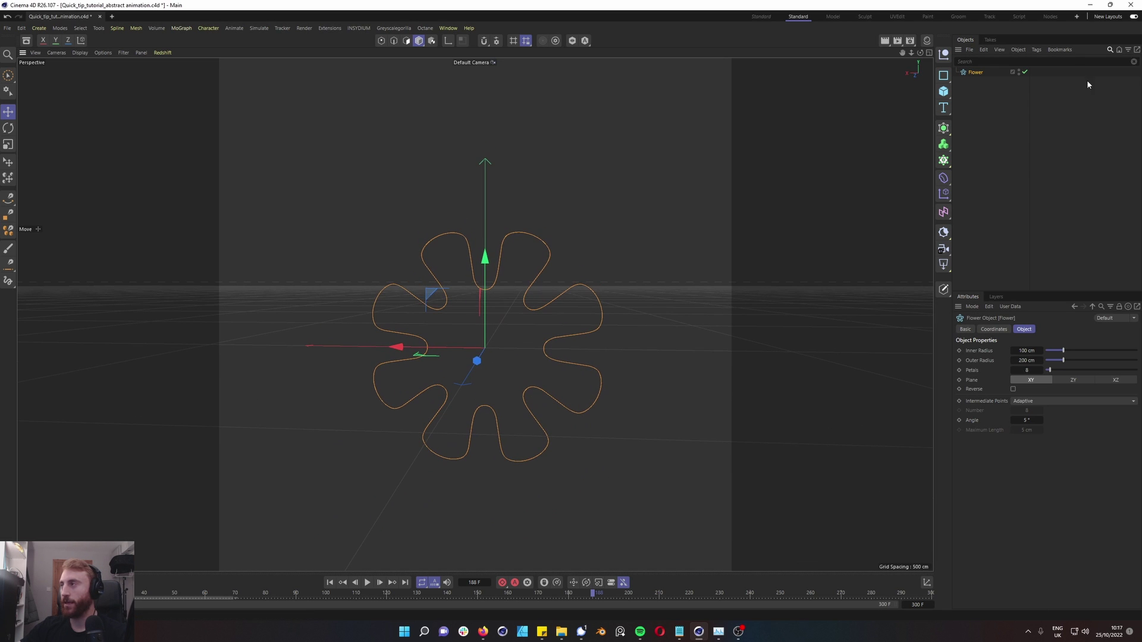
click(990, 111)
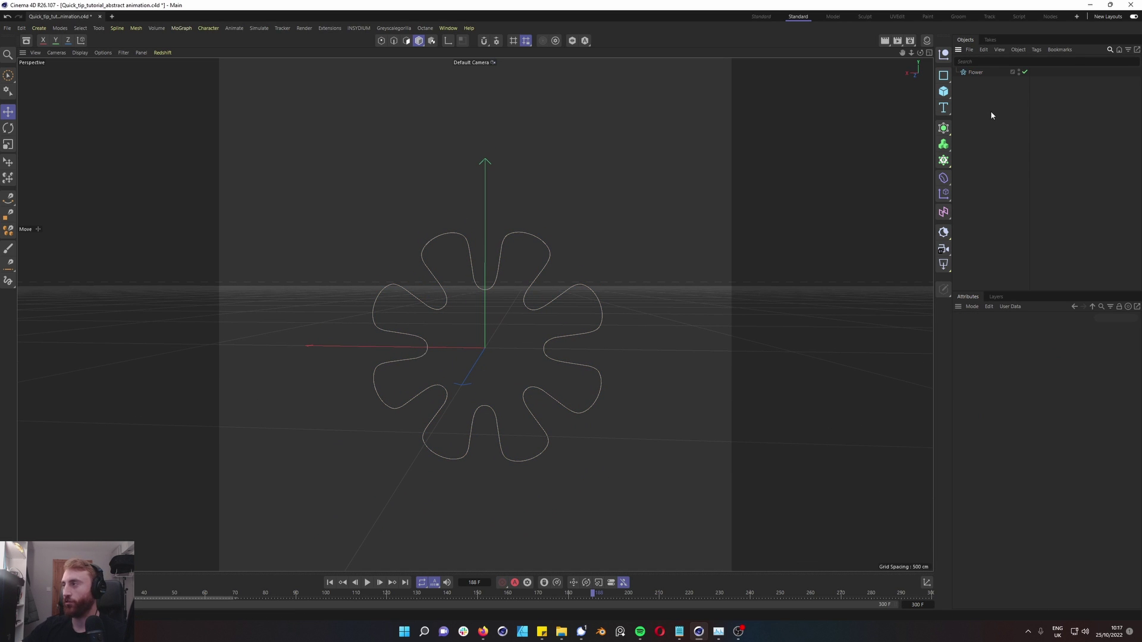
Create a Formula deformer and nest it under the Flower spline.
key(shift+c)
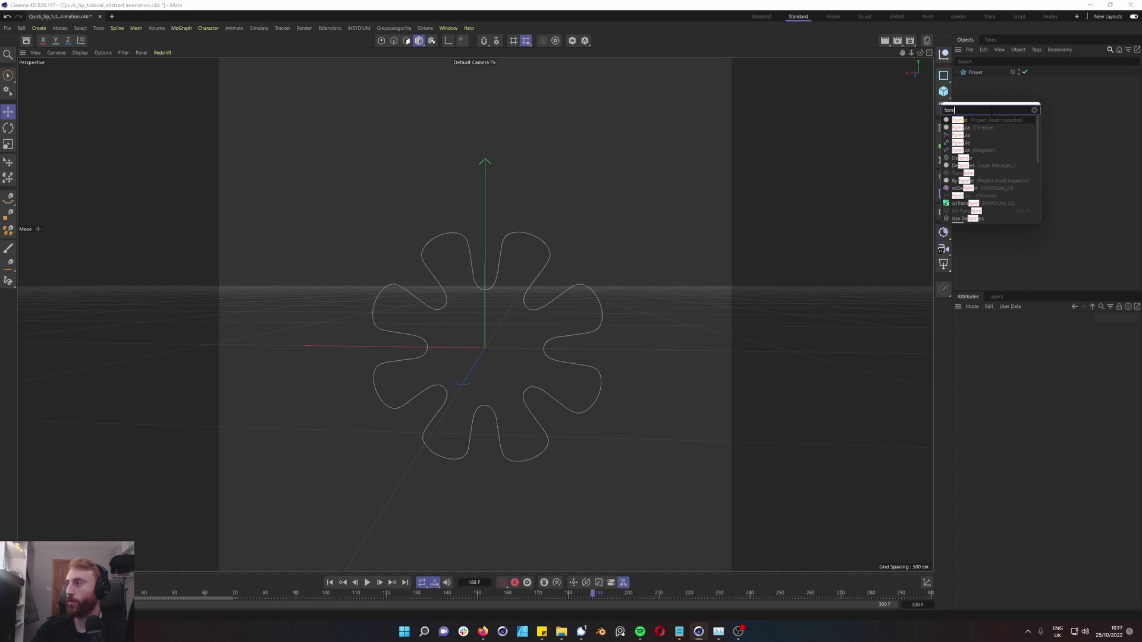
text(ula)
key(Return)
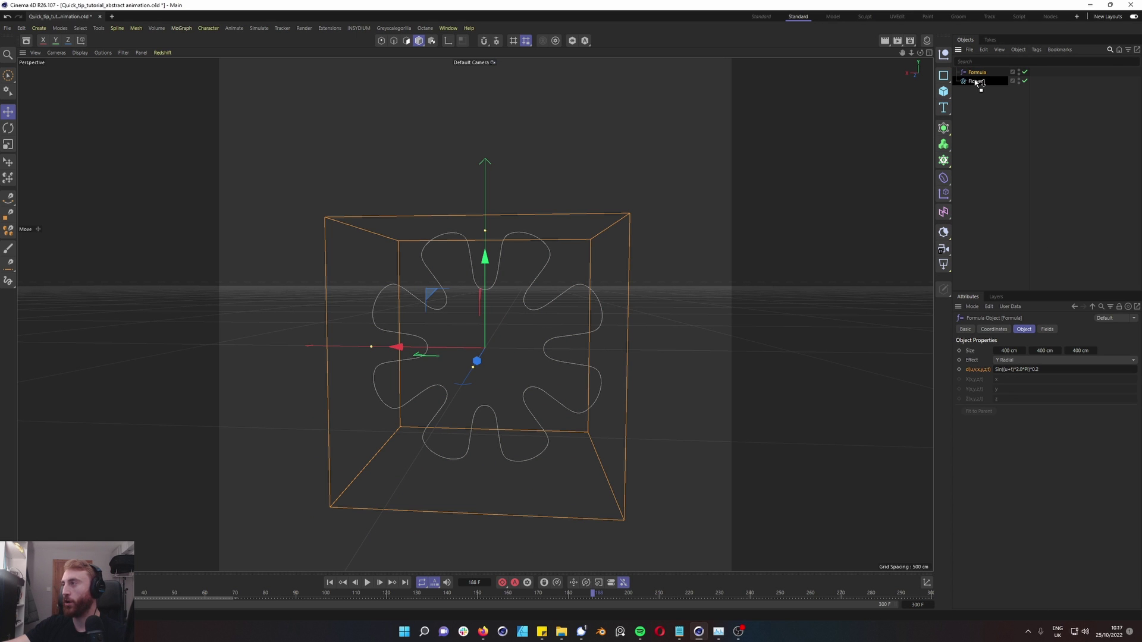
drag(979, 81, 975, 82)
alt+drag(606, 238, 361, 416)
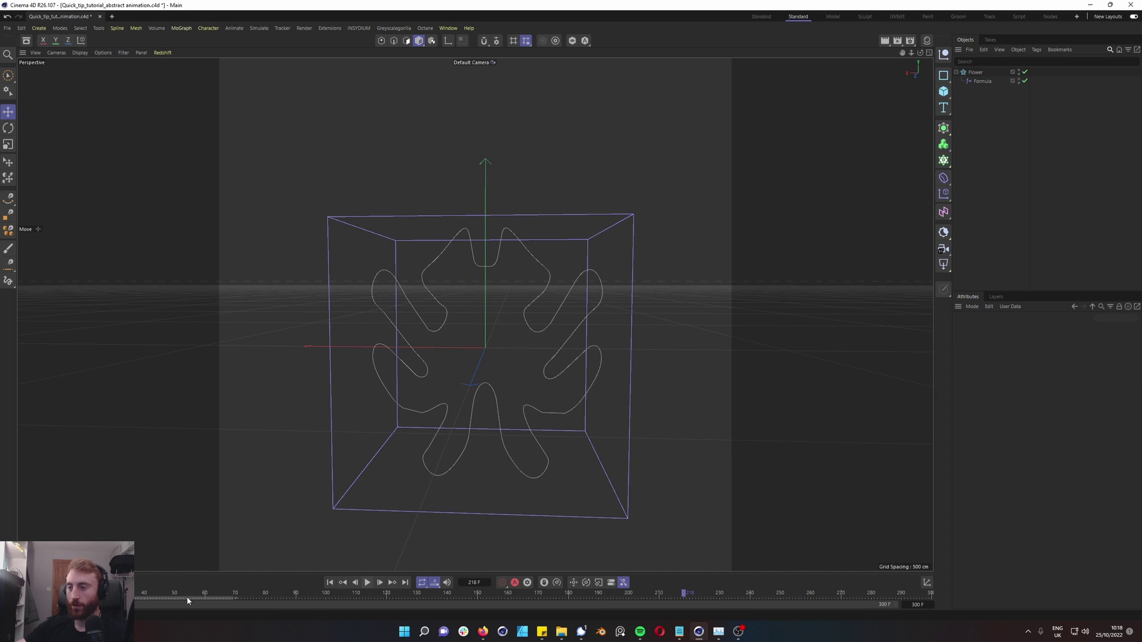
Inspect the Formula deformer's settings and preview the rippling flower animation.
click(980, 81)
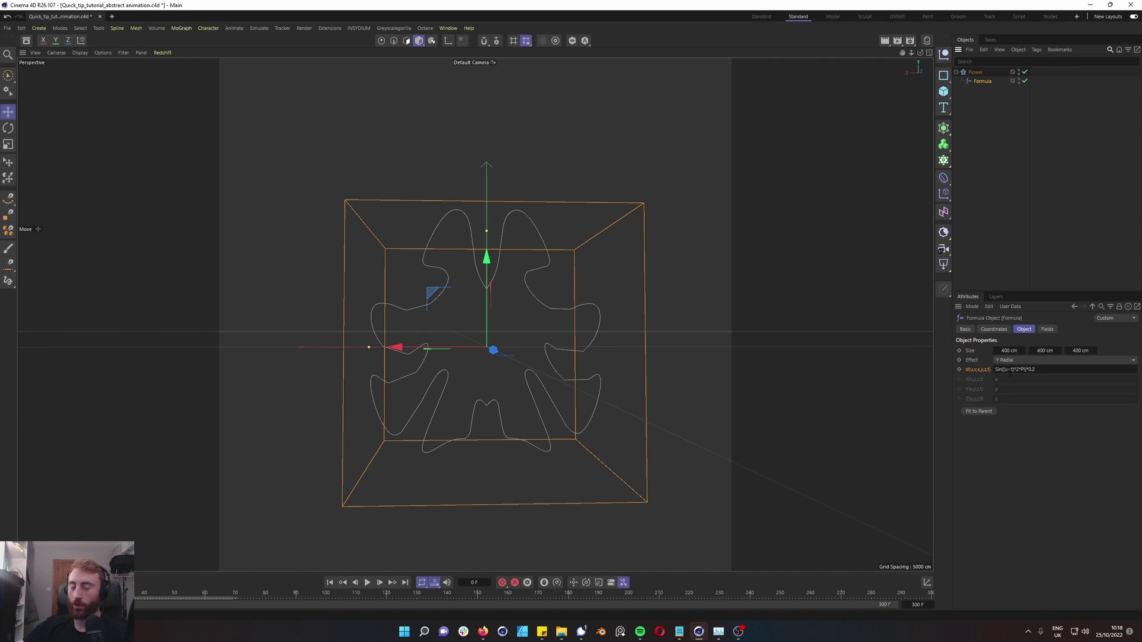
click(1071, 225)
click(365, 583)
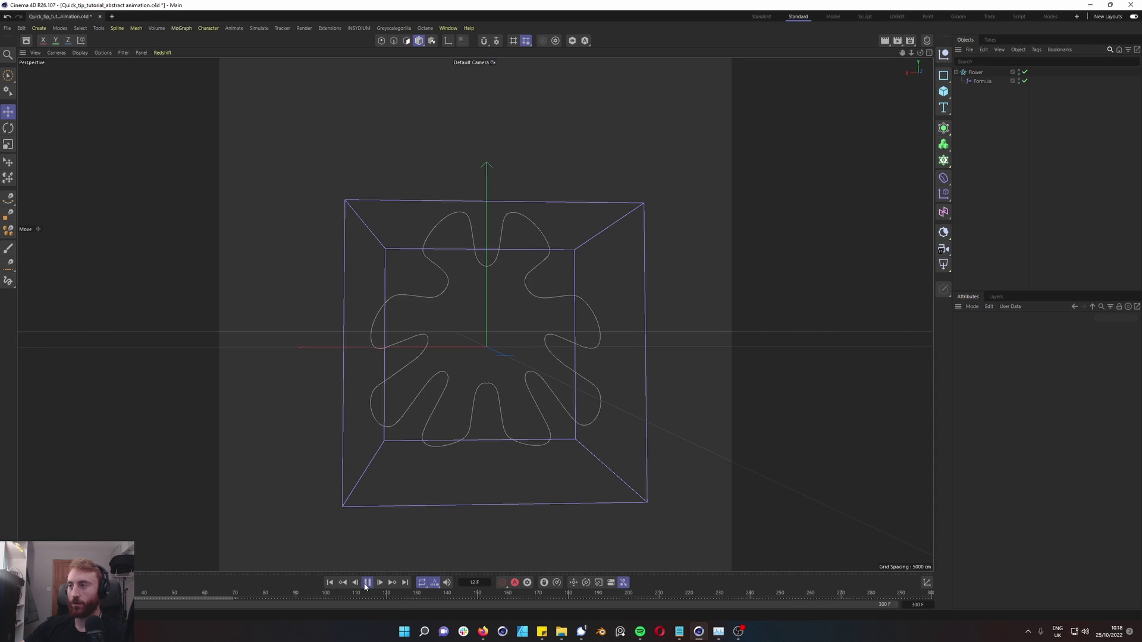
click(368, 584)
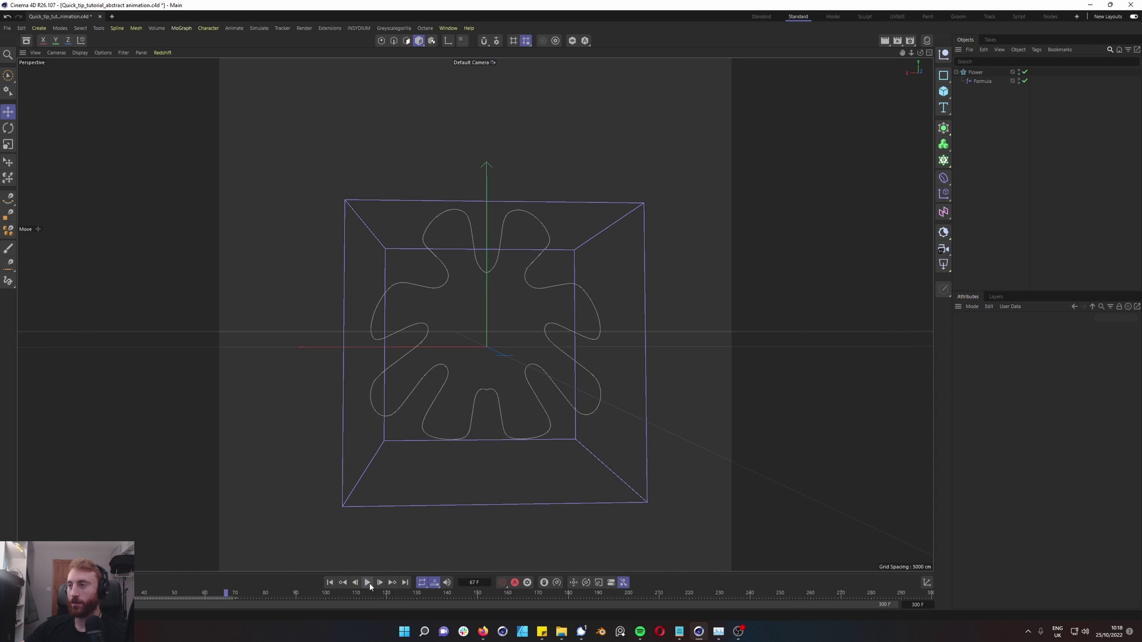
click(367, 583)
alt+drag(764, 288, 928, 134)
click(984, 81)
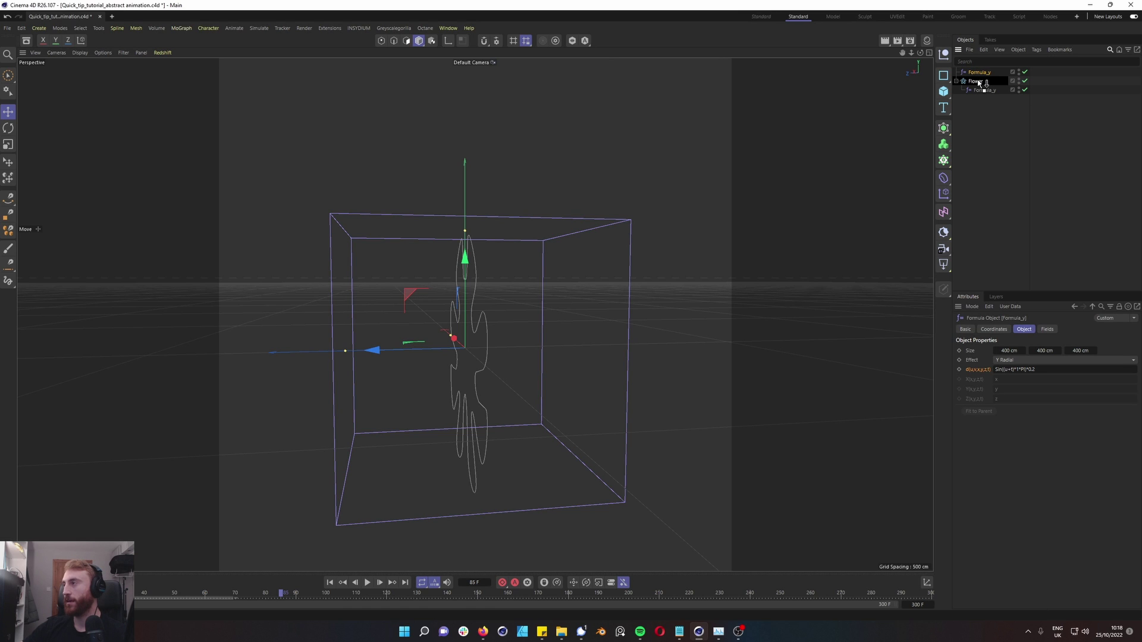
Set the second Formula deformer's effect to Spherical and replay from frame 0.
click(1030, 360)
click(1034, 383)
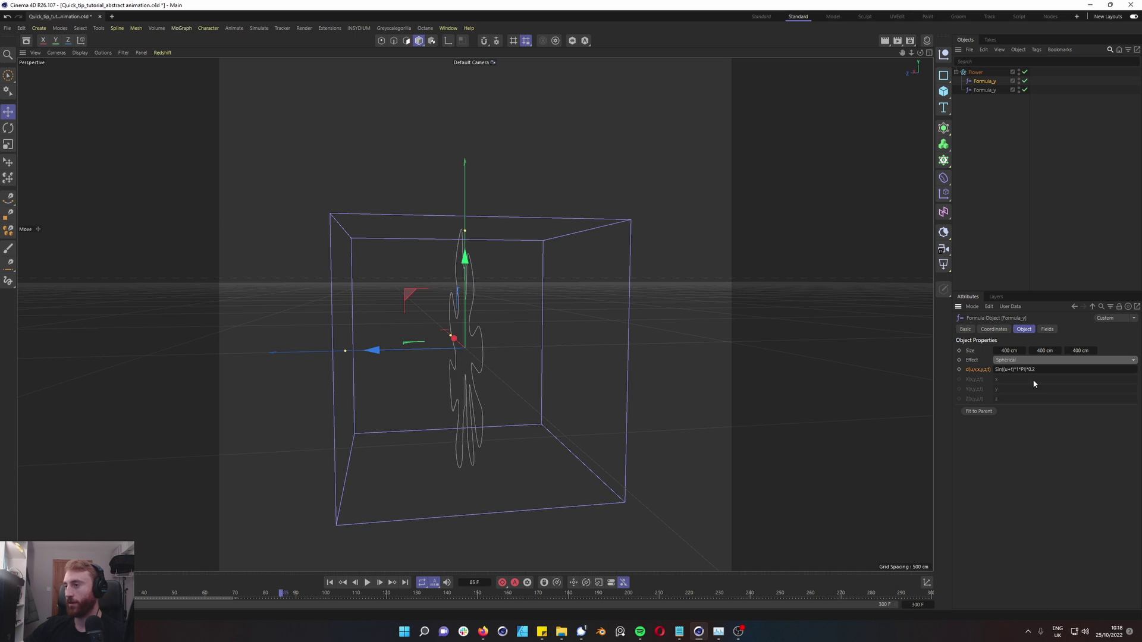
click(329, 583)
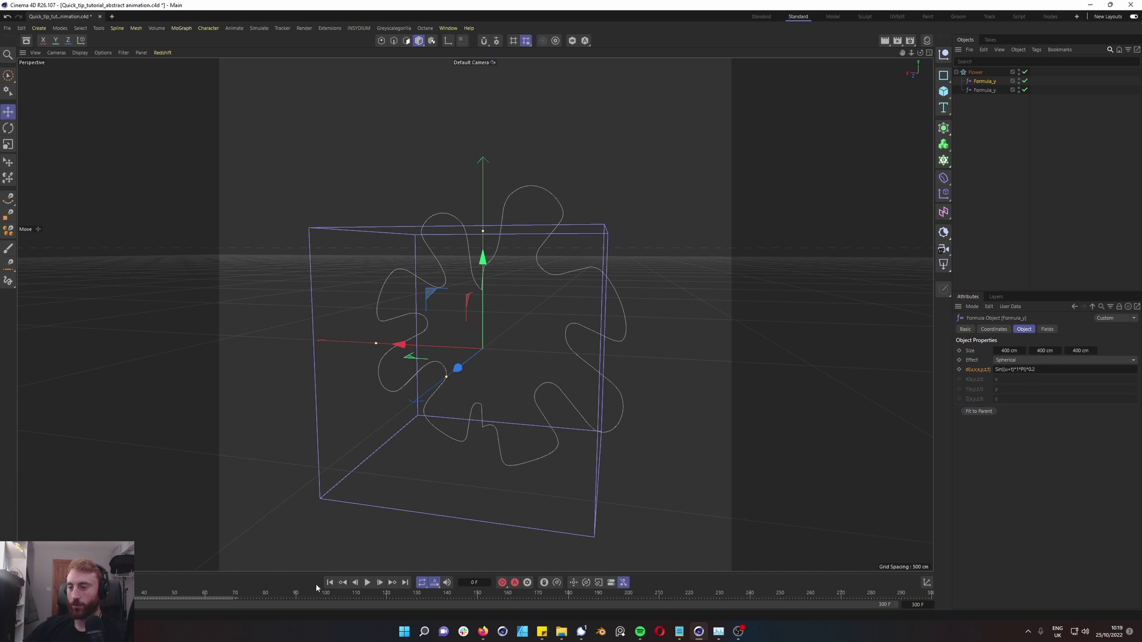
click(367, 582)
alt+drag(381, 567, 403, 266)
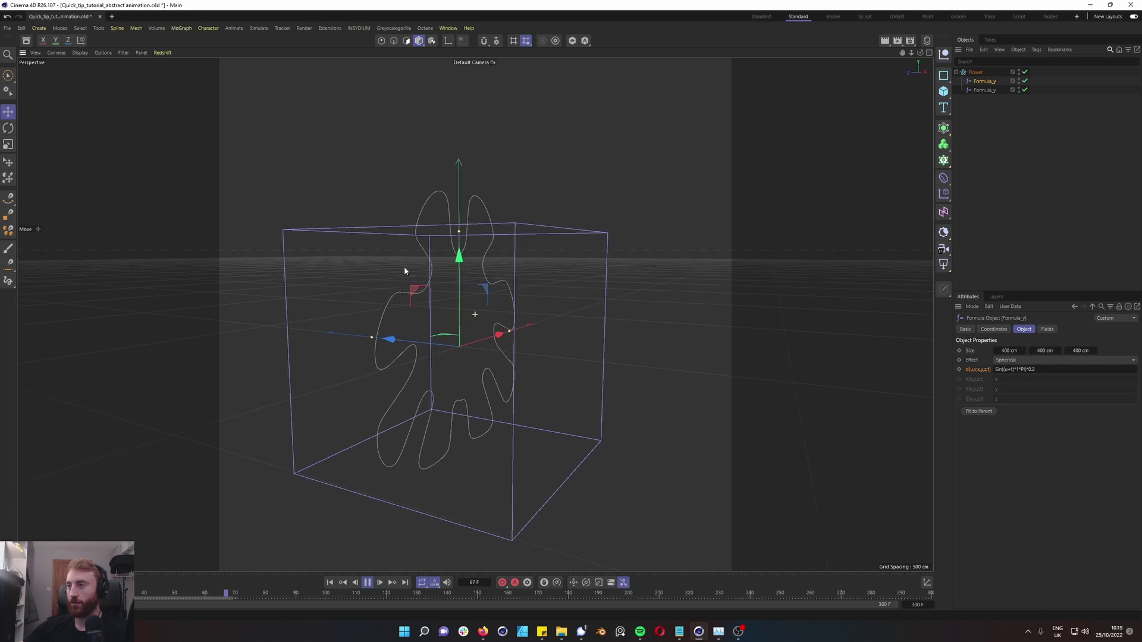
Create a Circle spline from command search.
key(shift+c)
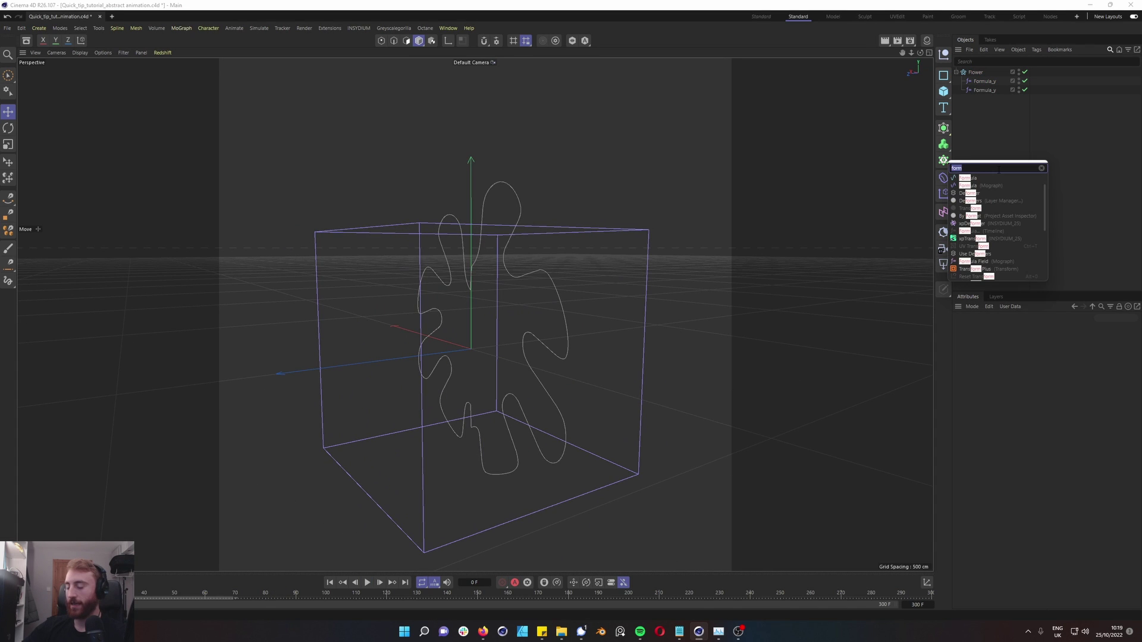
text(s)
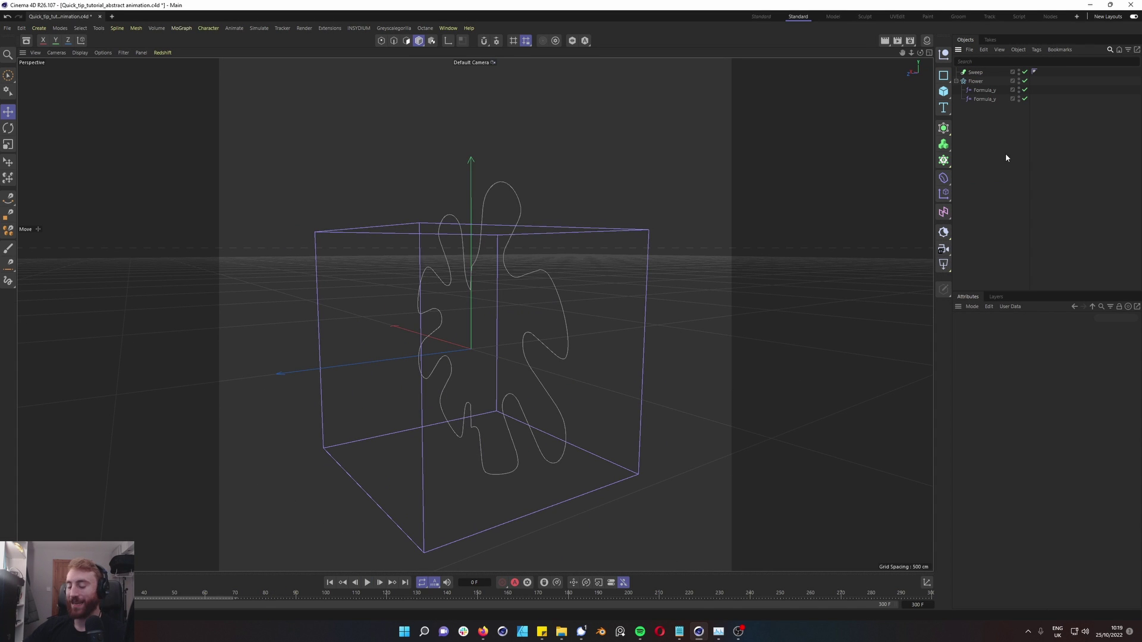
key(shift+c)
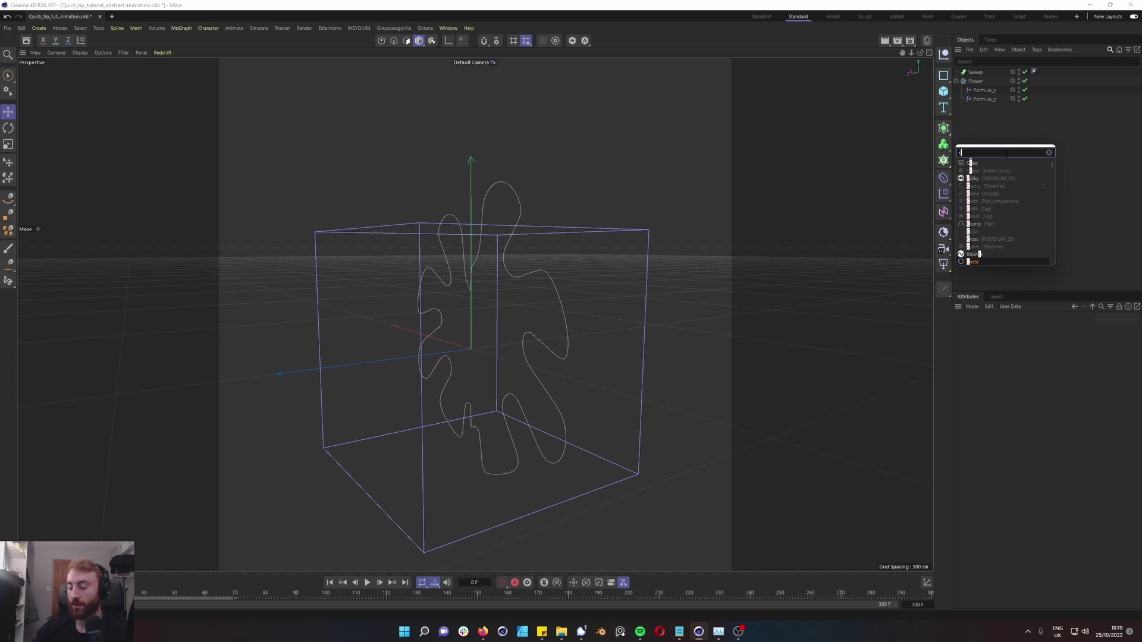
key(Return)
drag(974, 73, 976, 82)
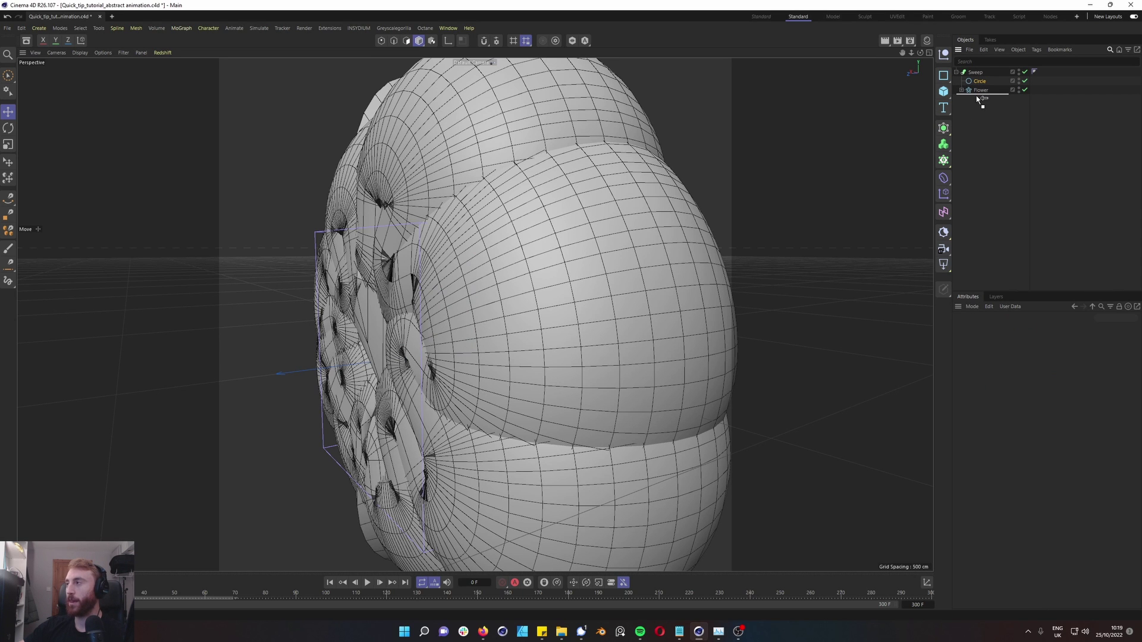
Move Circle below Flower inside the Sweep and play the ring animation with F8.
mouse_move(981, 100)
mouse_down()
mouse_move(976, 85)
mouse_move(993, 89)
mouse_up()
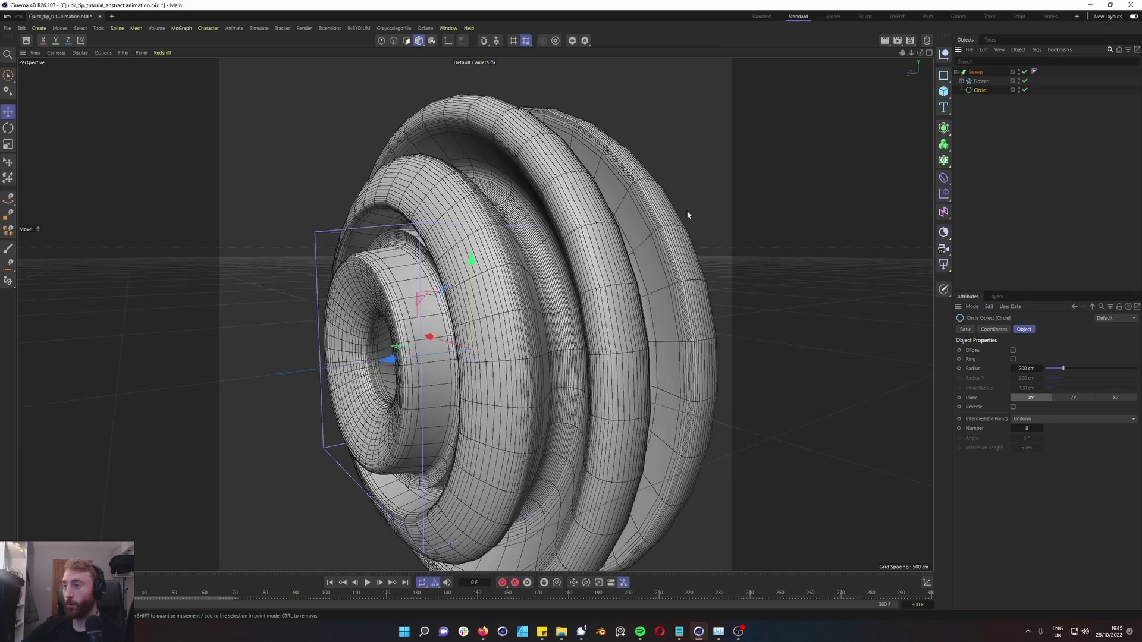
alt+drag(688, 214, 1042, 43)
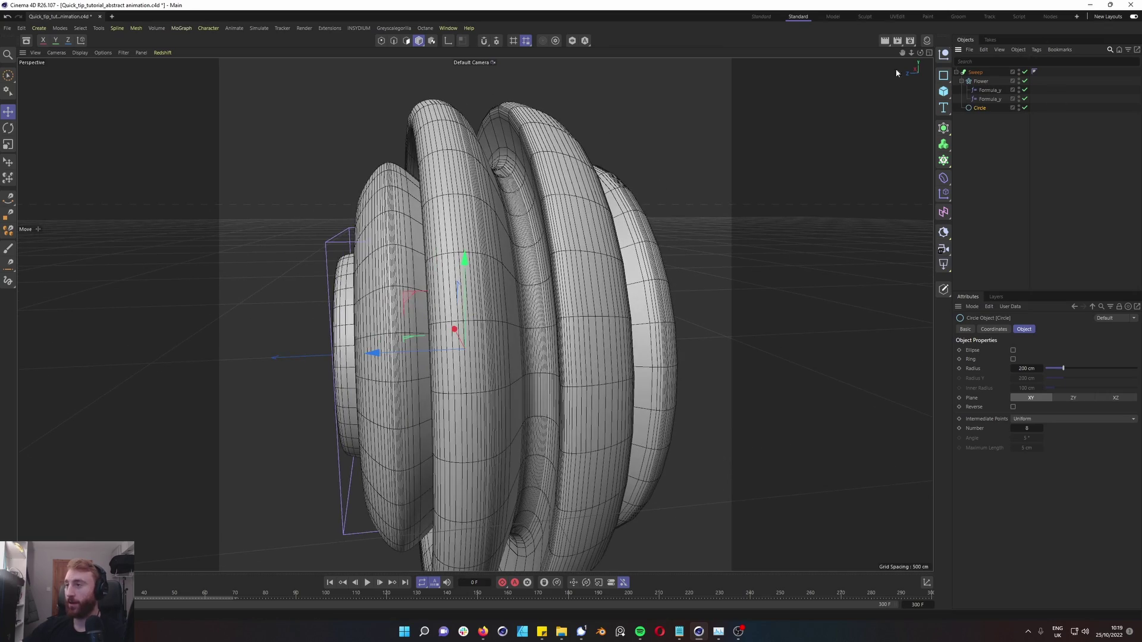
key(F8)
mouse_move(897, 73)
alt+mouse_down()
mouse_move(488, 377)
mouse_move(410, 339)
alt+mouse_up()
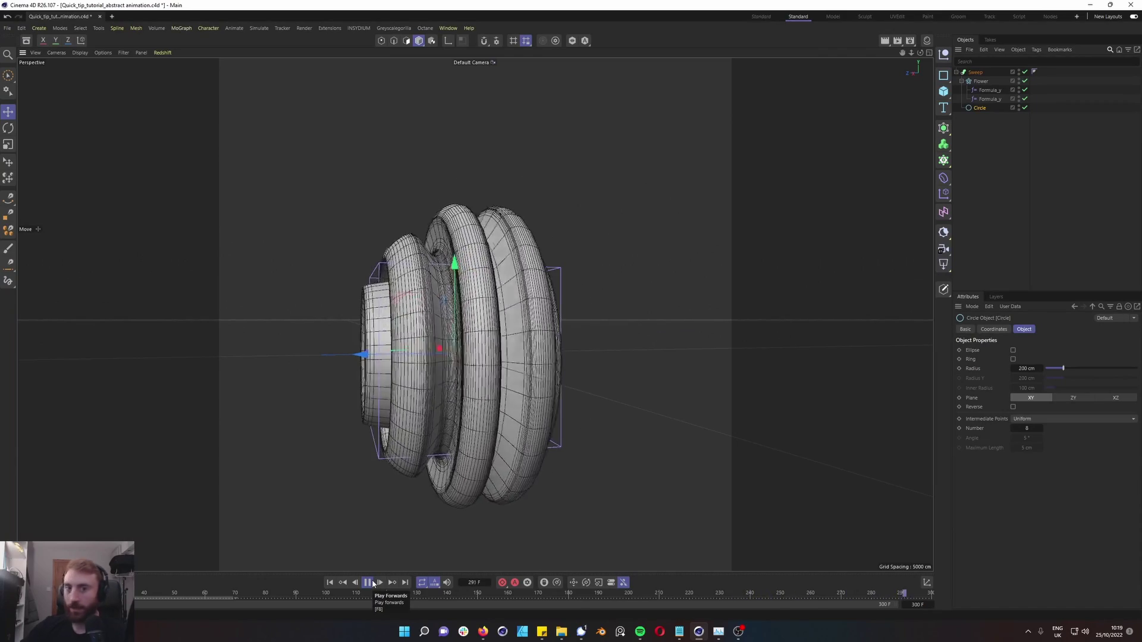
Add a Vibrate tag to Circle with rotation amplitudes 260°/30°, frequency 0.1, and play.
click(373, 582)
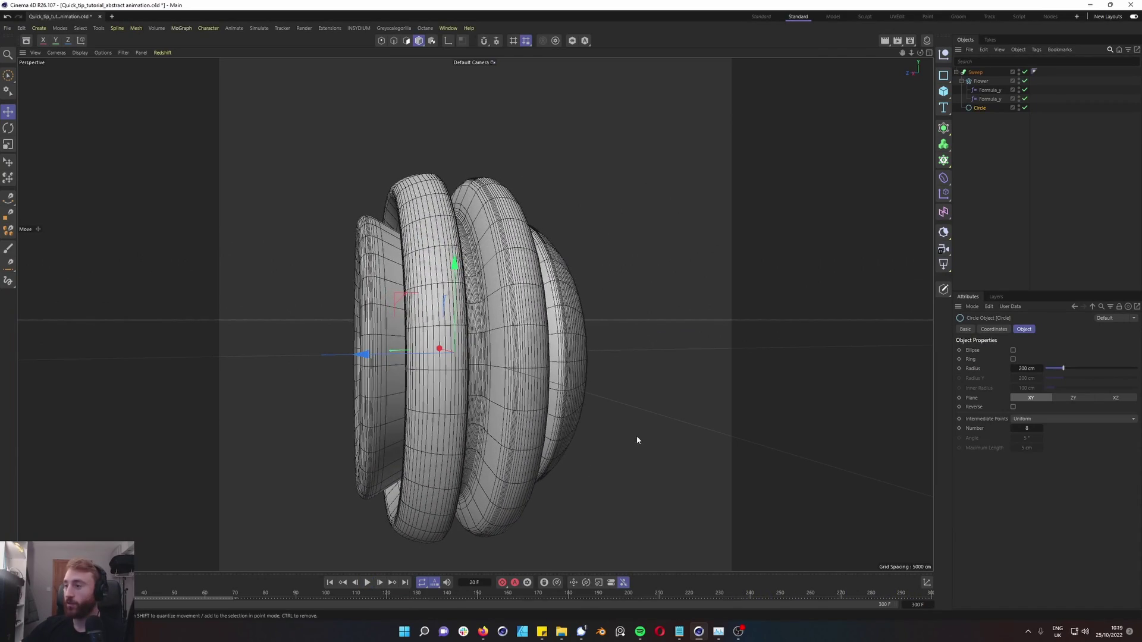
right_click(975, 109)
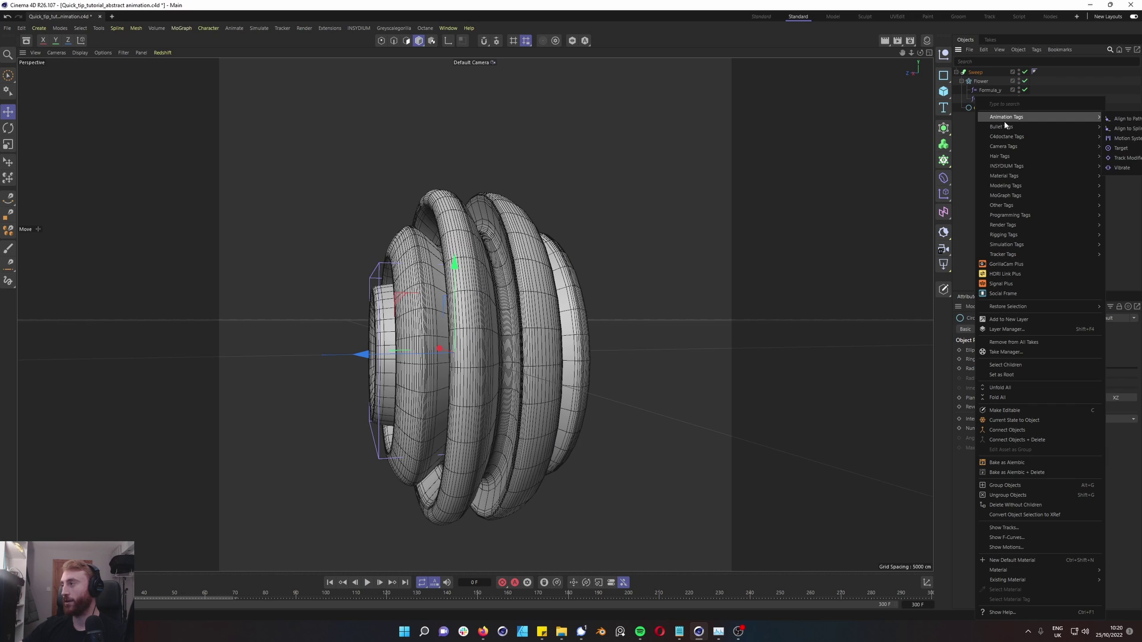
click(1121, 167)
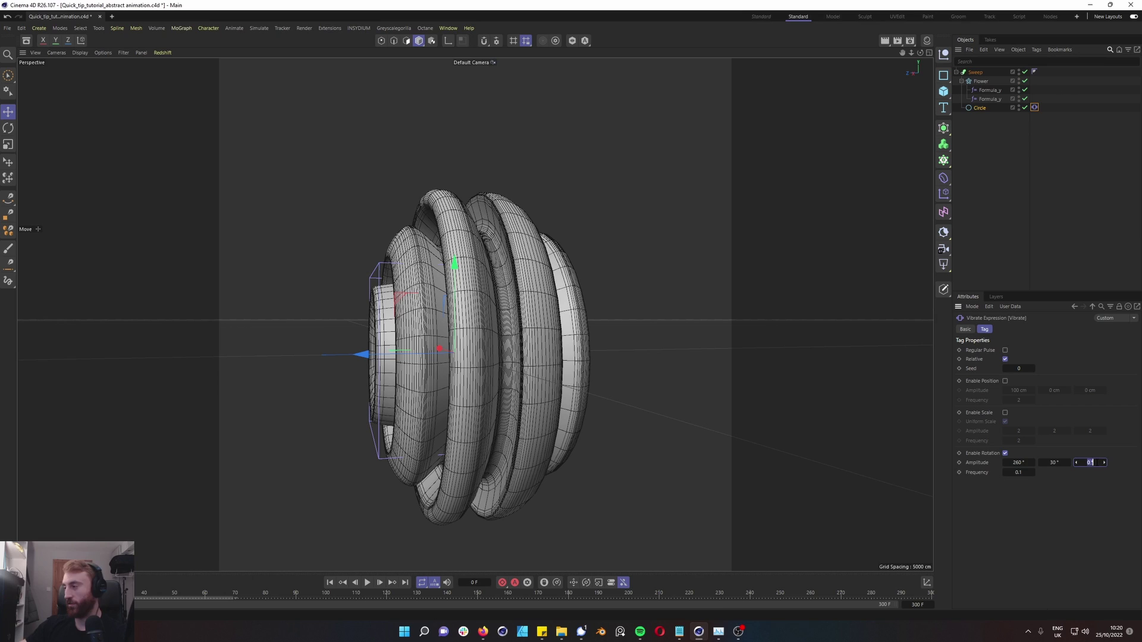
click(715, 368)
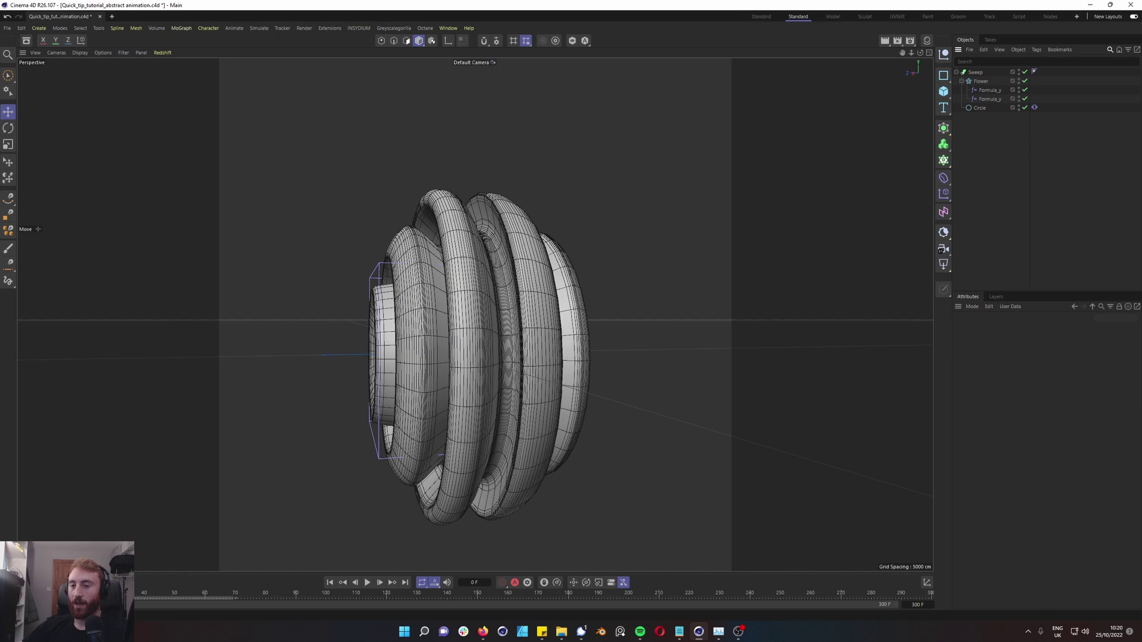
click(367, 584)
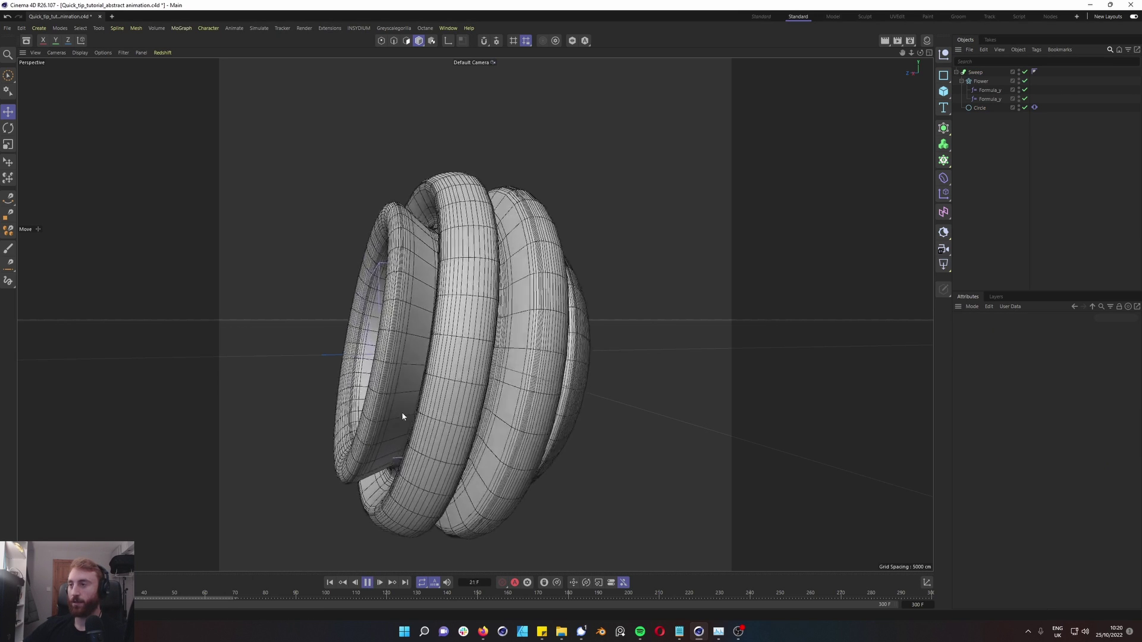
mouse_move(372, 409)
alt+mouse_down()
mouse_move(337, 409)
mouse_move(545, 429)
alt+mouse_up()
Give the Flower 15 petals and rename the first deformer Formula_Sph.
click(979, 81)
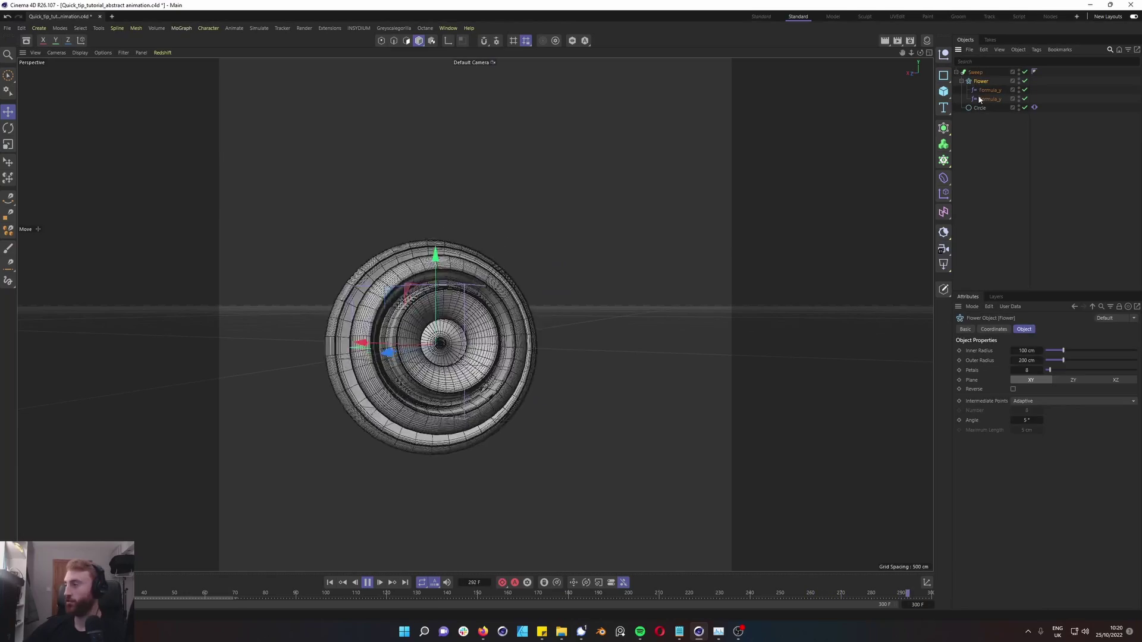
alt+drag(625, 393, 674, 372)
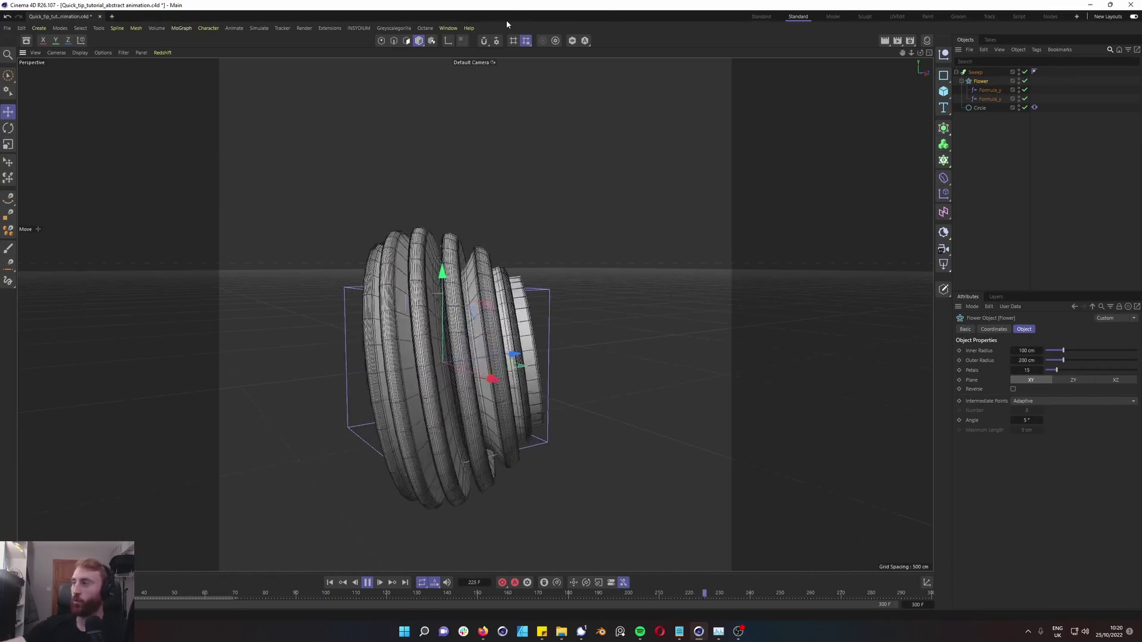
click(998, 91)
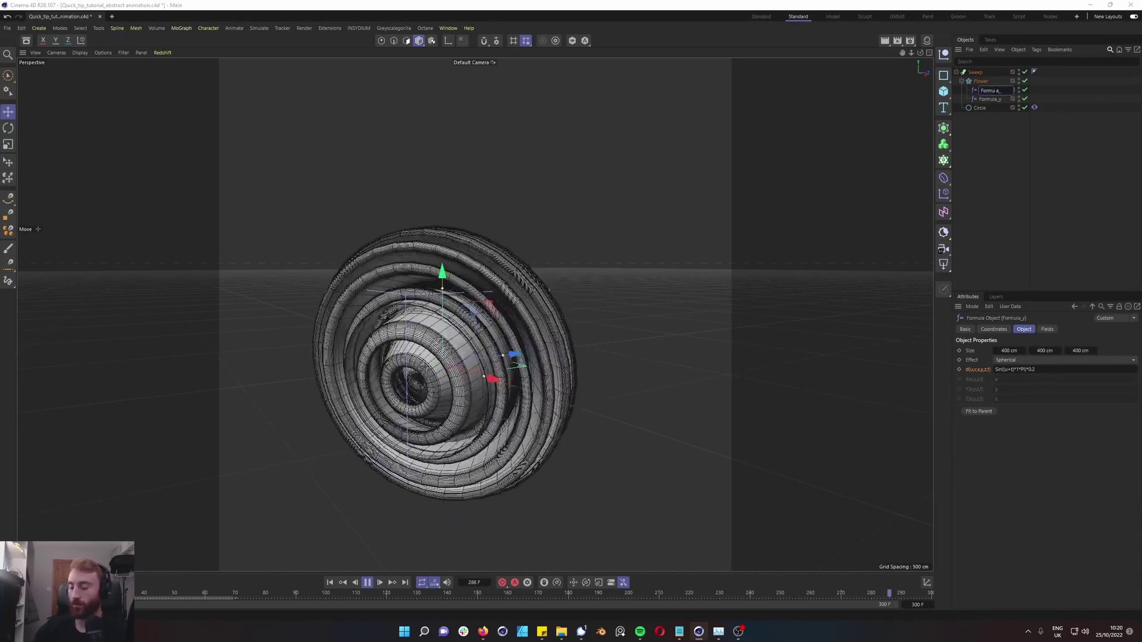
text(Sph)
key(Return)
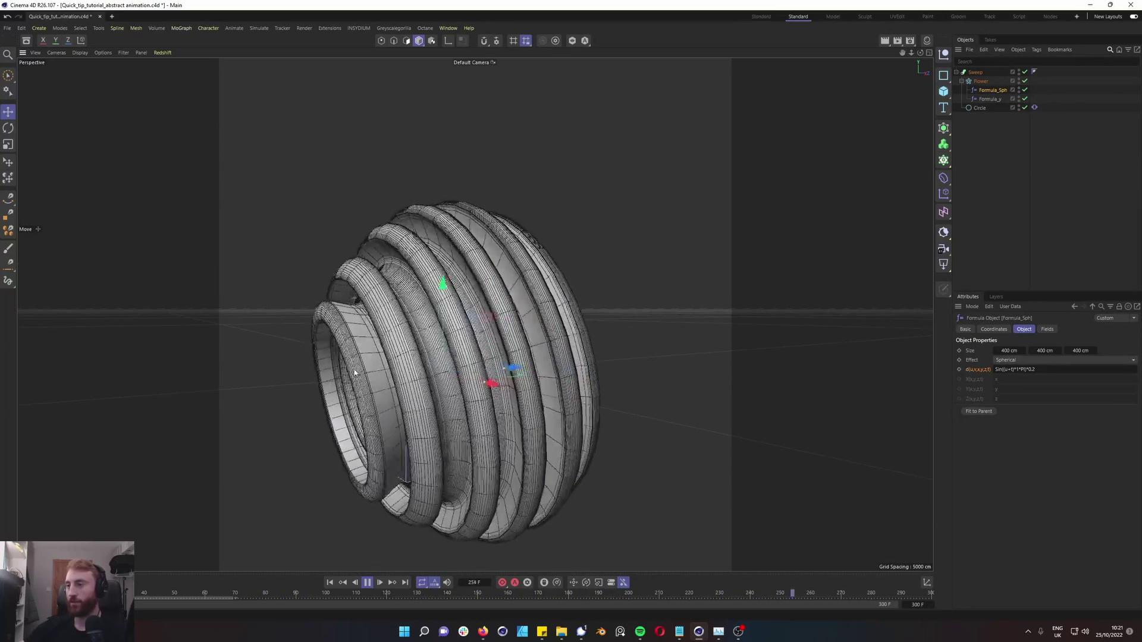
Toggle the Formula_Sph and Formula_y deformers to compare, then reselect Flower.
click(1024, 90)
mouse_move(670, 268)
alt+mouse_down()
mouse_move(580, 284)
mouse_move(631, 283)
mouse_move(402, 281)
alt+mouse_up()
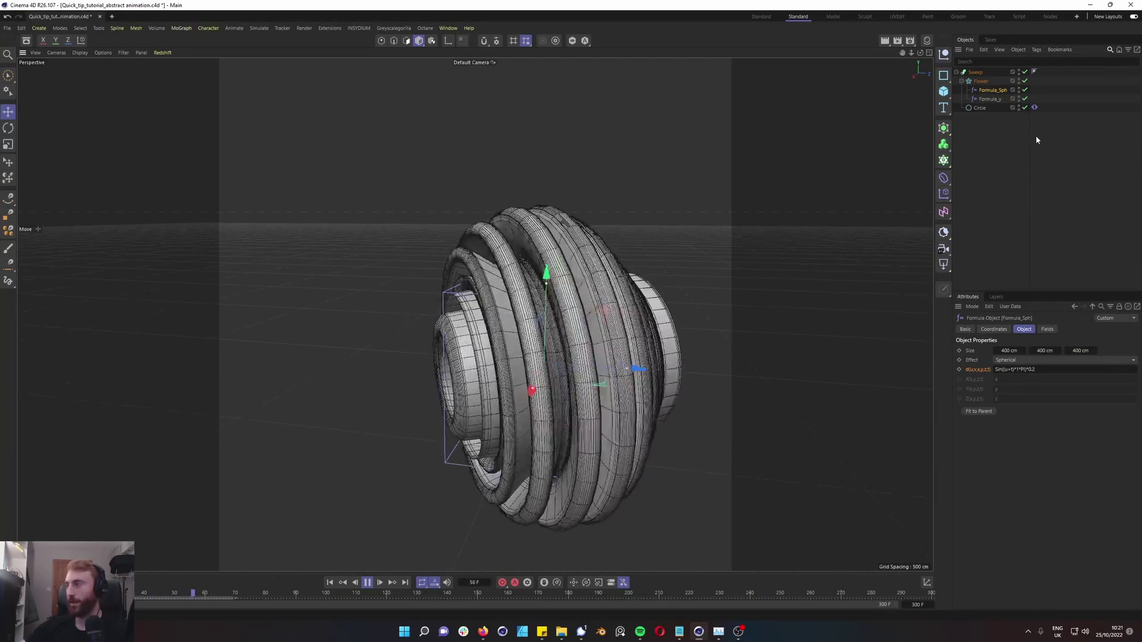
click(1025, 99)
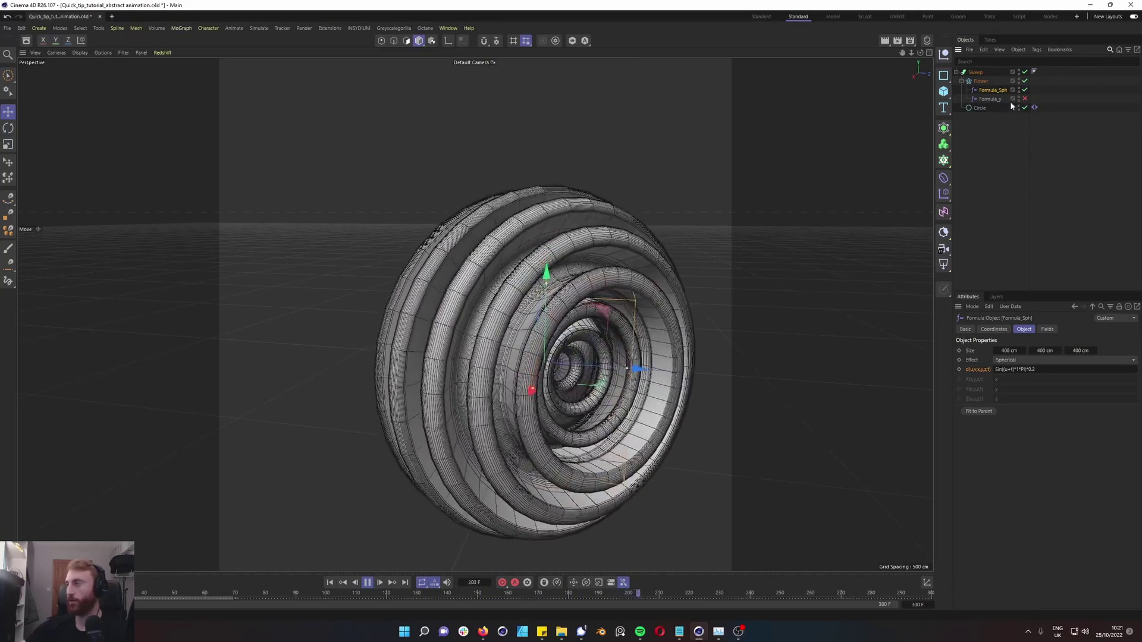
click(1025, 100)
click(980, 81)
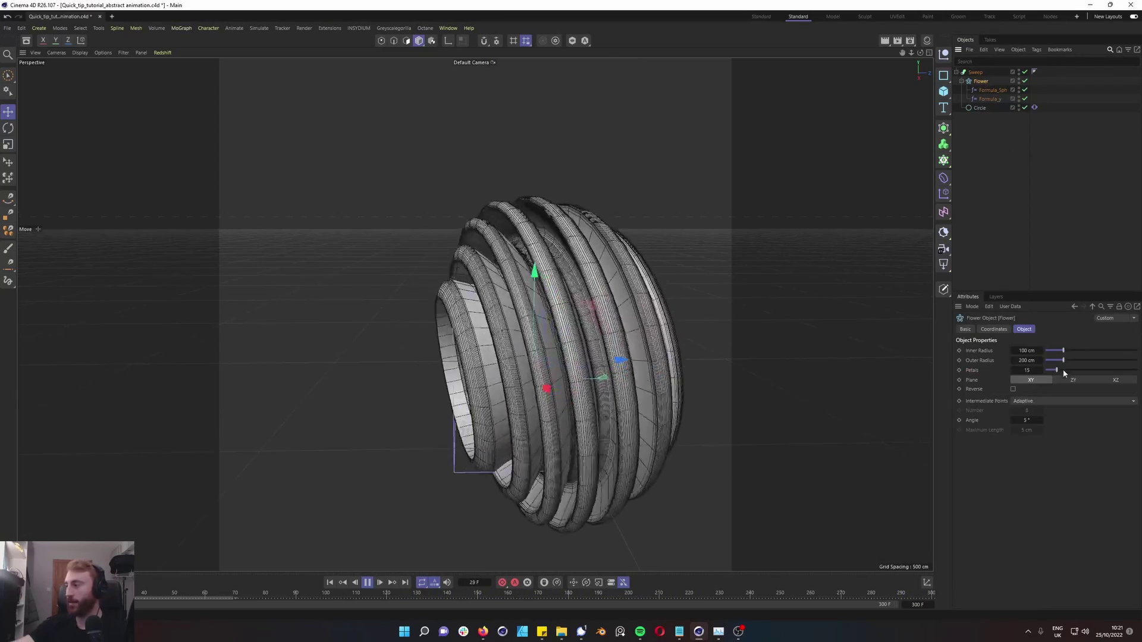
Drop the start of the Sweep's scale curve to 0 so the rings taper.
click(975, 72)
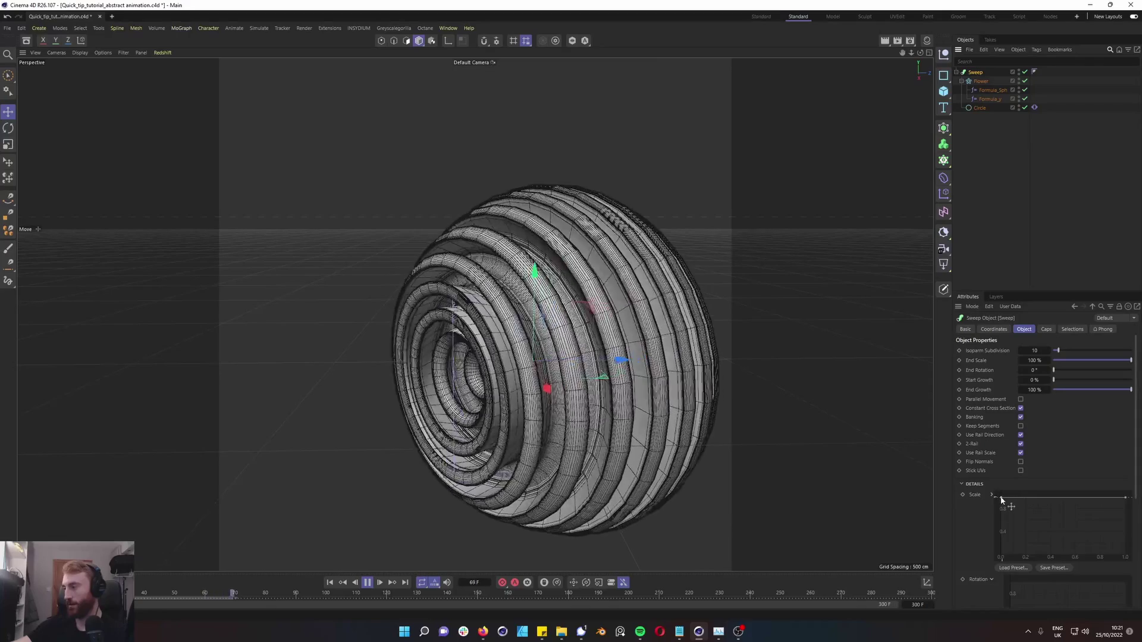
drag(1002, 501, 1004, 557)
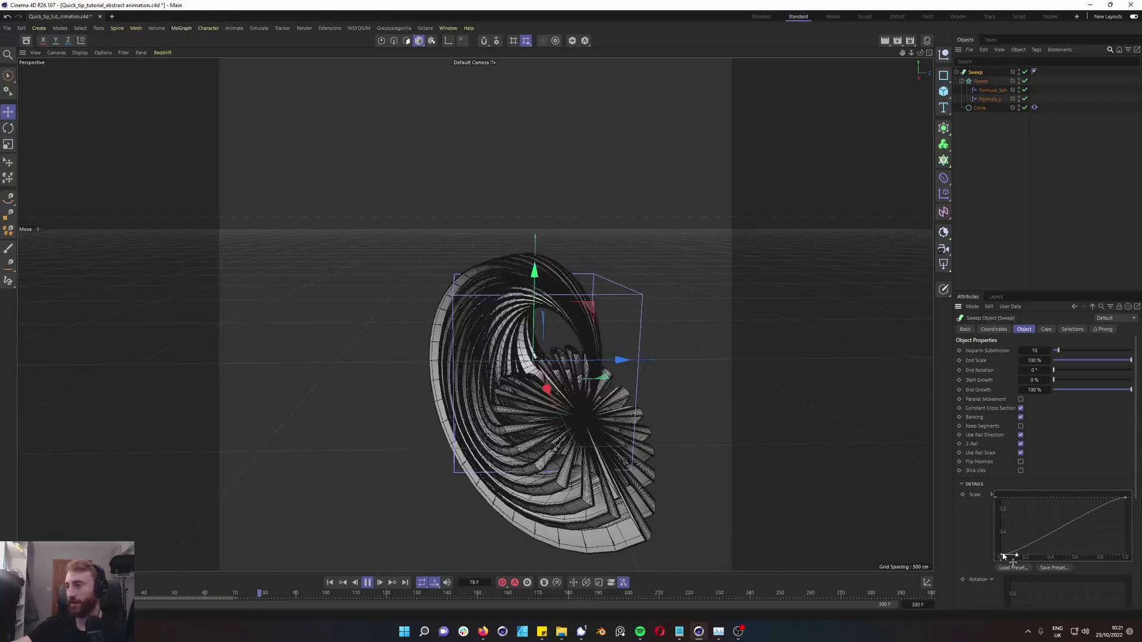
mouse_move(580, 348)
alt+mouse_down()
mouse_move(412, 343)
mouse_move(546, 360)
alt+mouse_up()
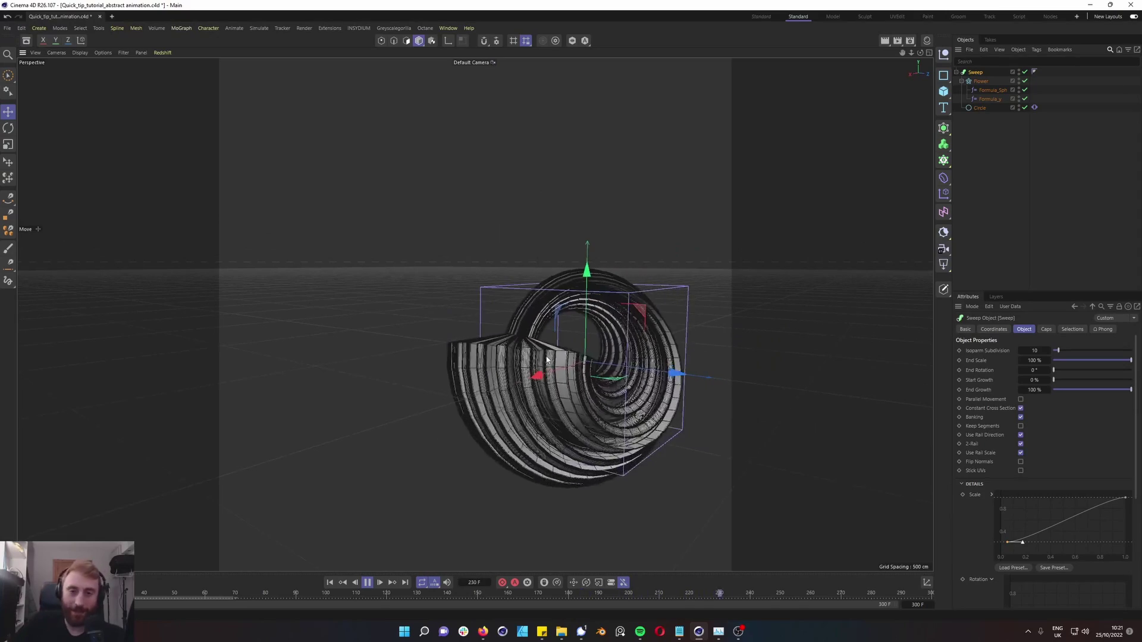